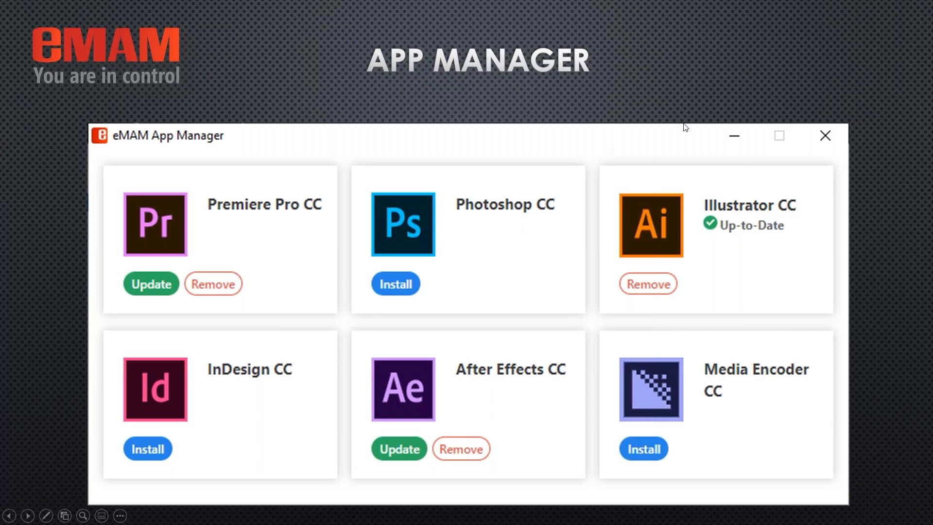
Advance the PowerPoint slideshow to the Overview of eMAM Panel slide
key("Right")
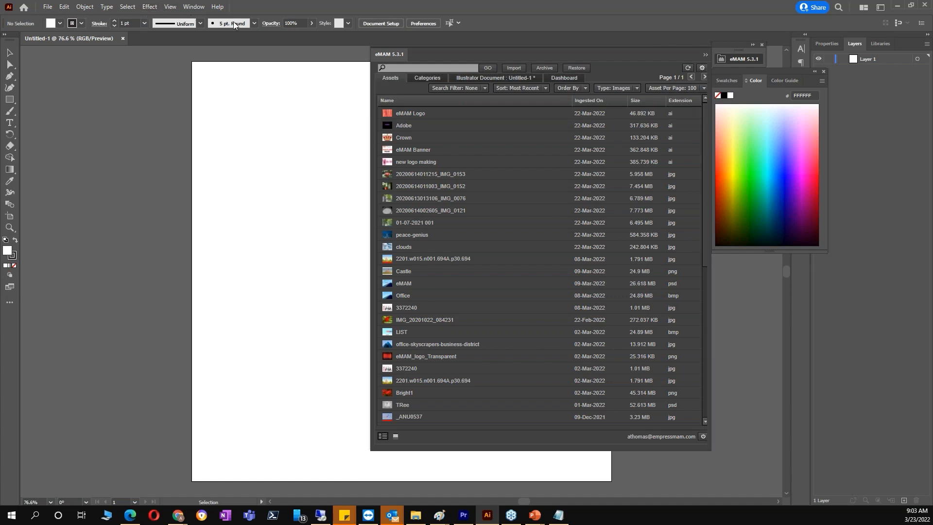
left_click(195, 8)
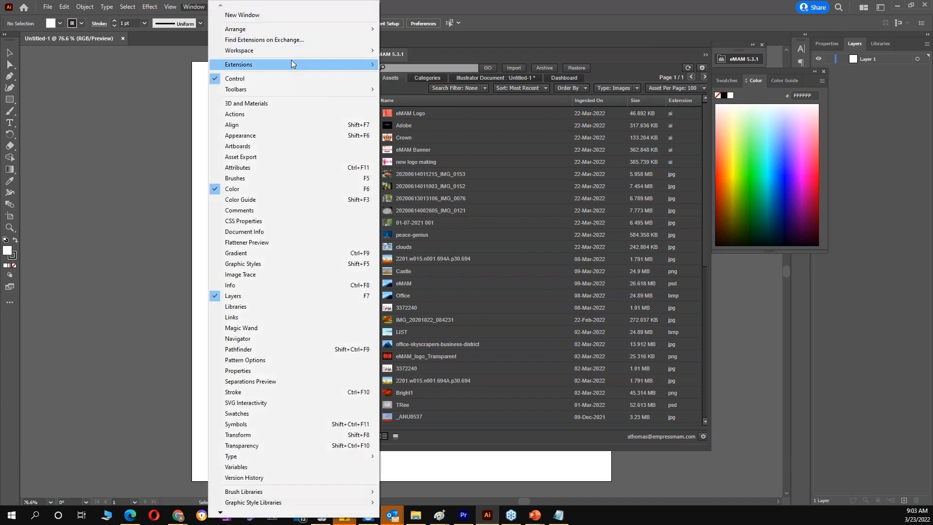
mouse_move(291, 62)
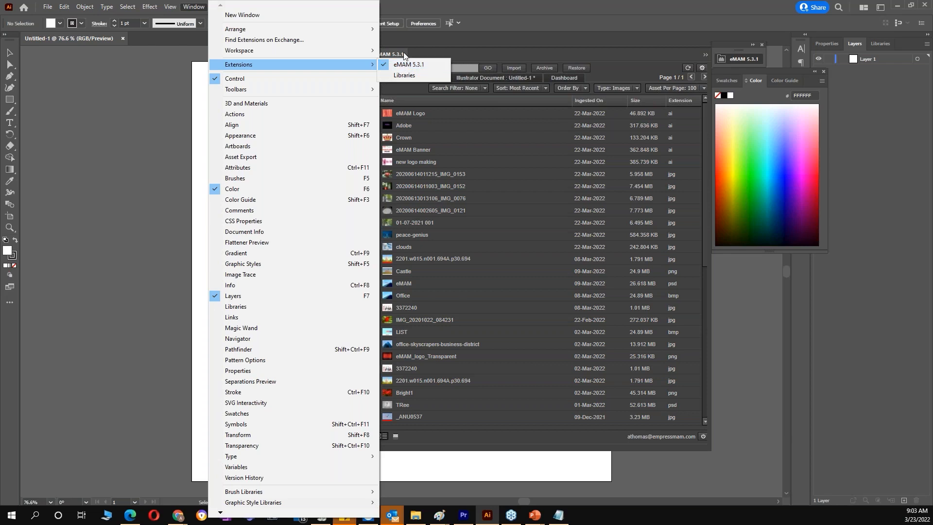
left_click(441, 40)
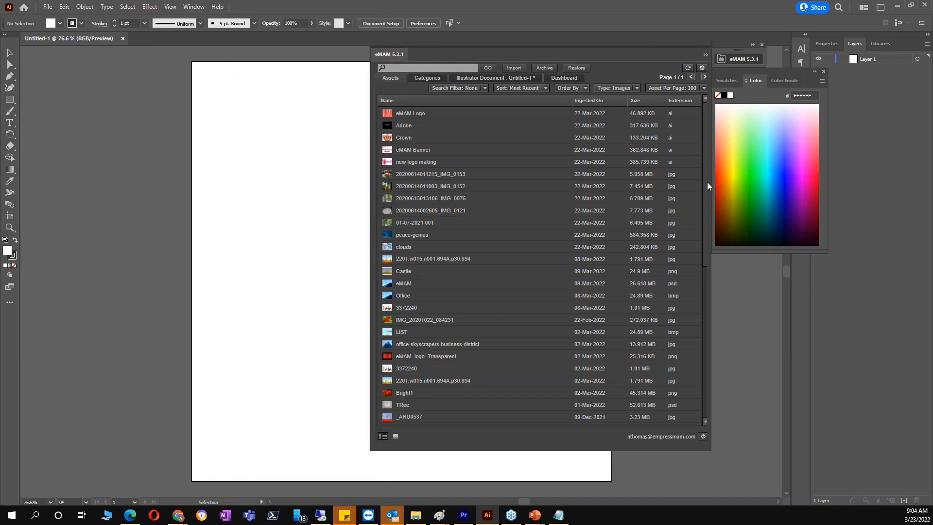
left_click(428, 79)
left_click(467, 80)
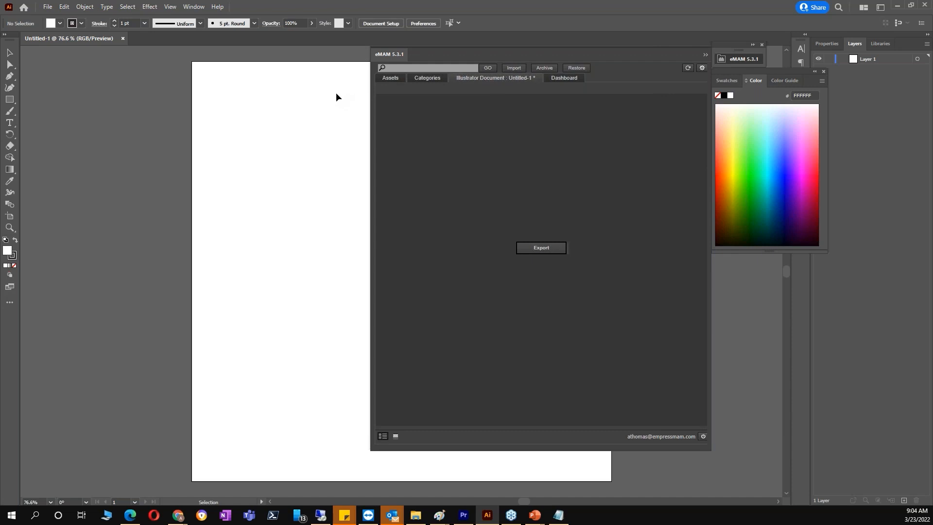
left_click(564, 78)
left_click(392, 79)
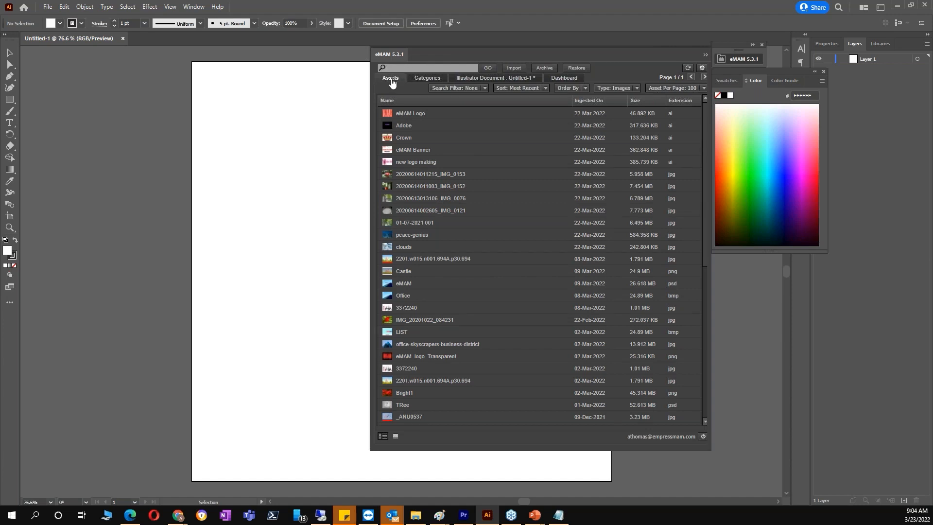
type("eMAm")
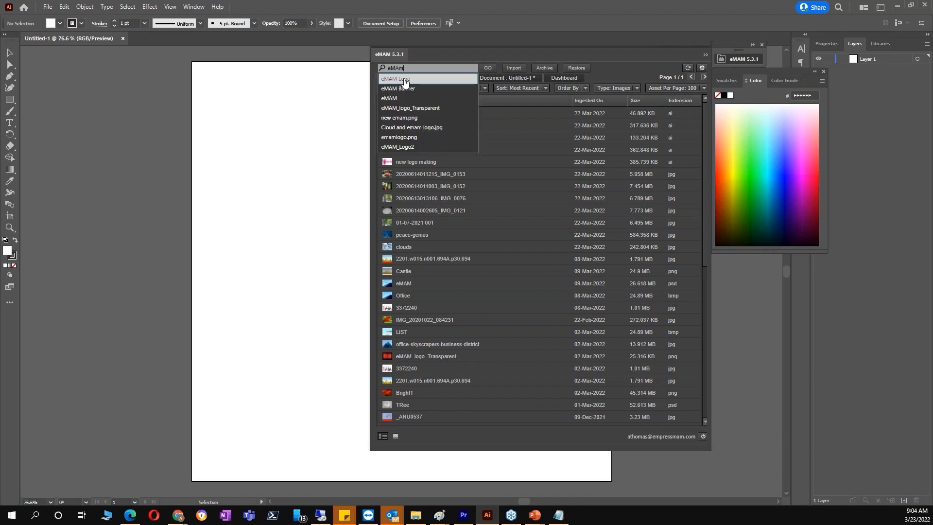
Browse eMAM by category, filter to 2022 and expand it to list its five .ai assets
left_click(404, 79)
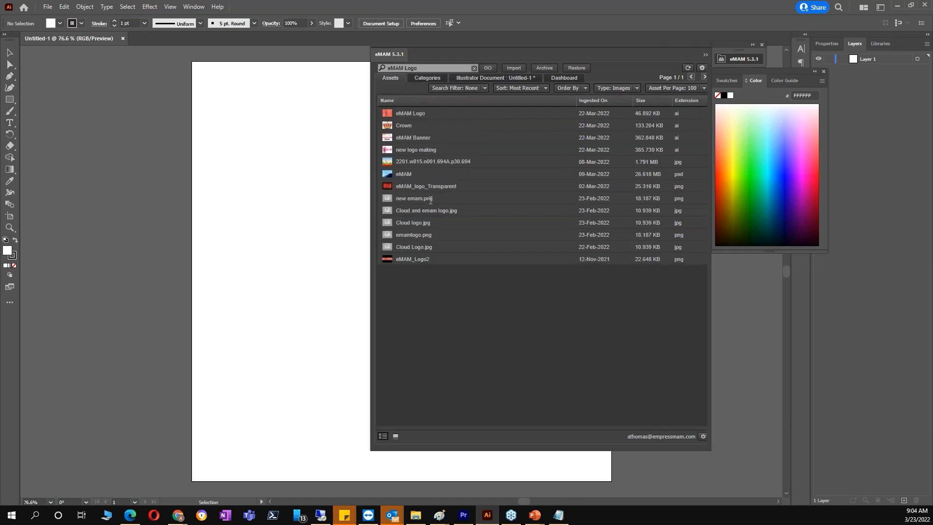
left_click(427, 79)
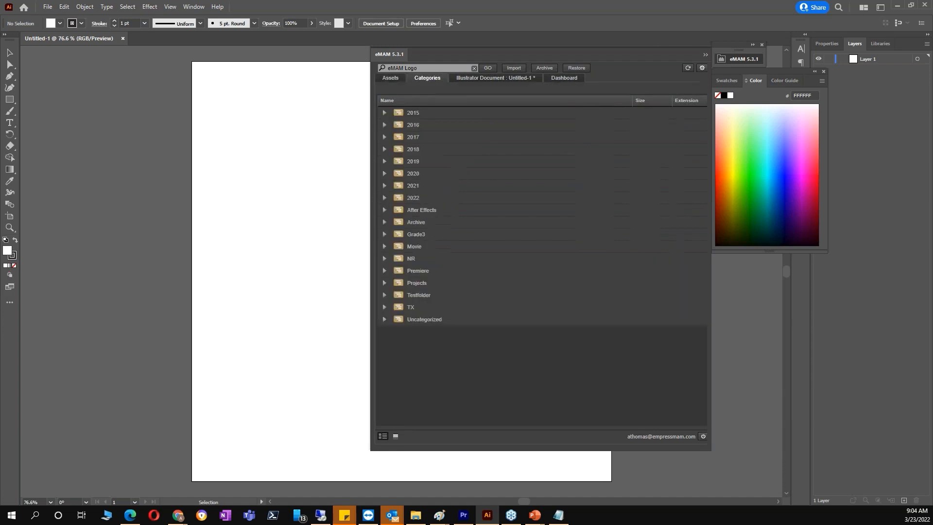
left_click(474, 68)
left_click(488, 68)
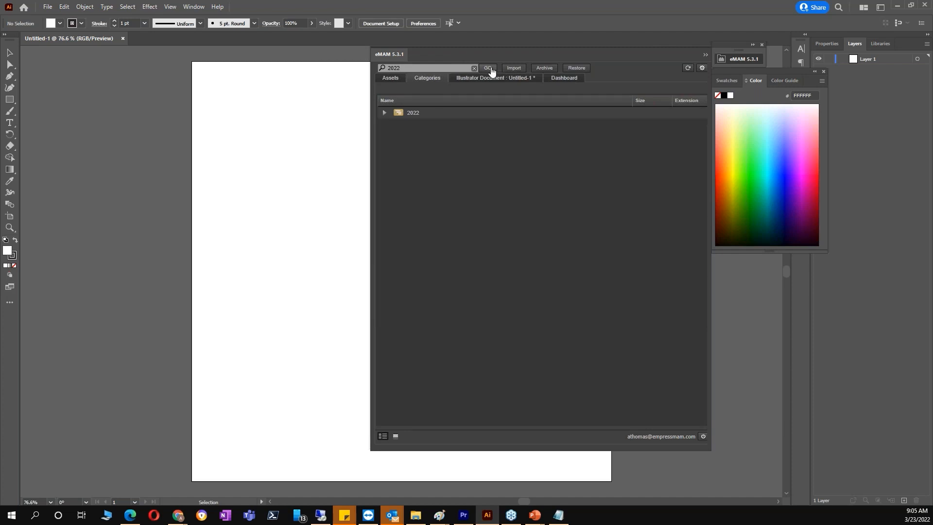
left_click(385, 112)
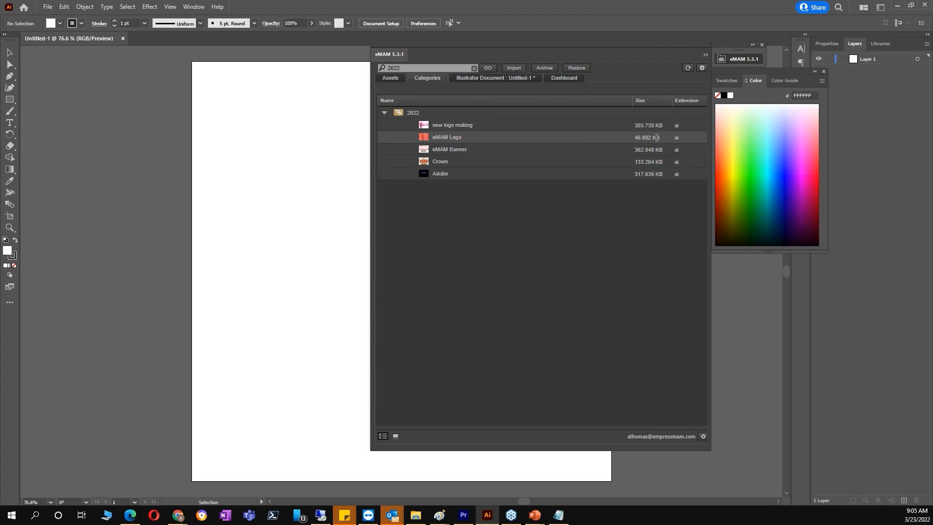
Import the eMAM Logo asset, acknowledge the success message and collapse the eMAM panel
left_click(514, 68)
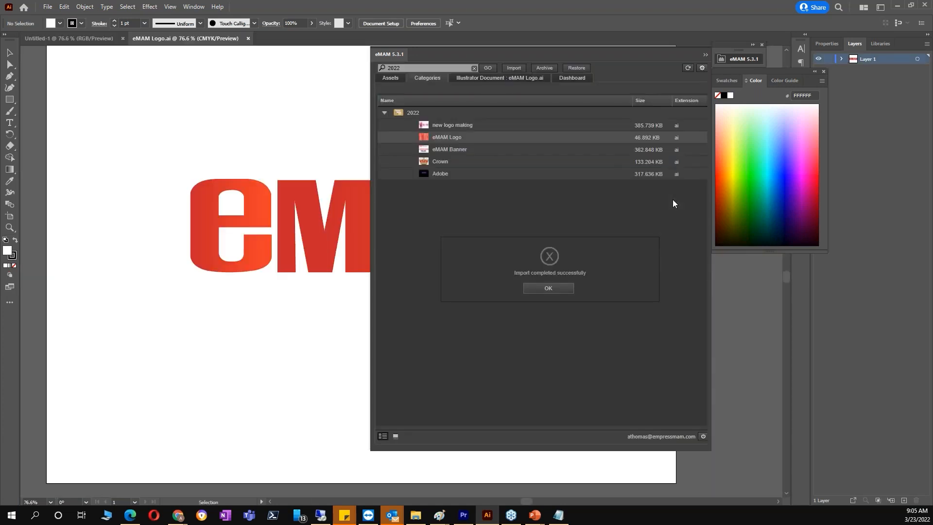
left_click(559, 292)
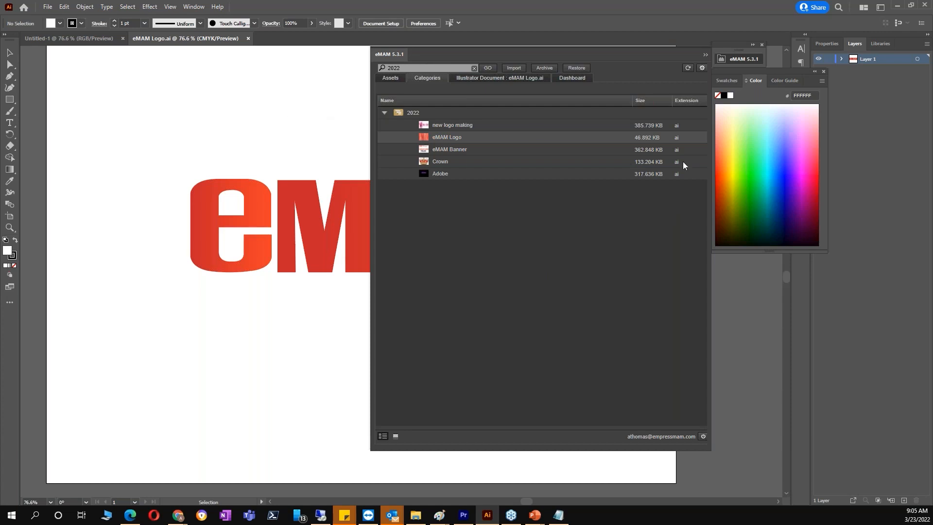
left_click(706, 55)
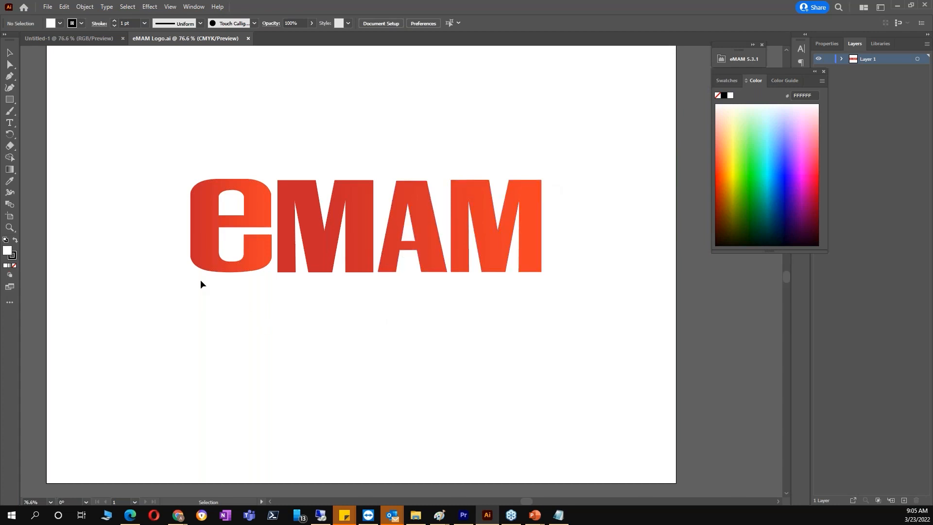
Scale up the 'e' and 'MAM' letter groups by dragging their corner handles outward
left_click(257, 207)
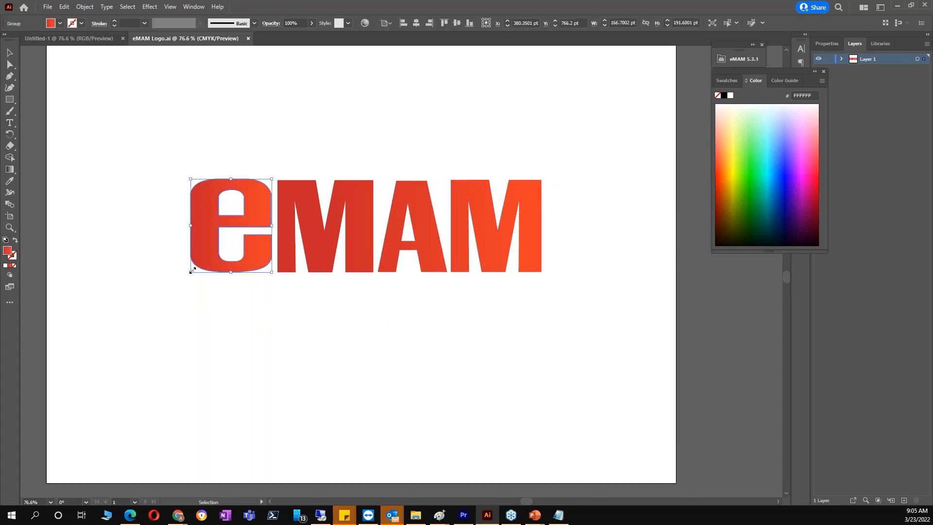
left_click_drag(192, 270, 131, 300)
left_click(463, 267)
left_click_drag(541, 273, 627, 333)
left_click(232, 287)
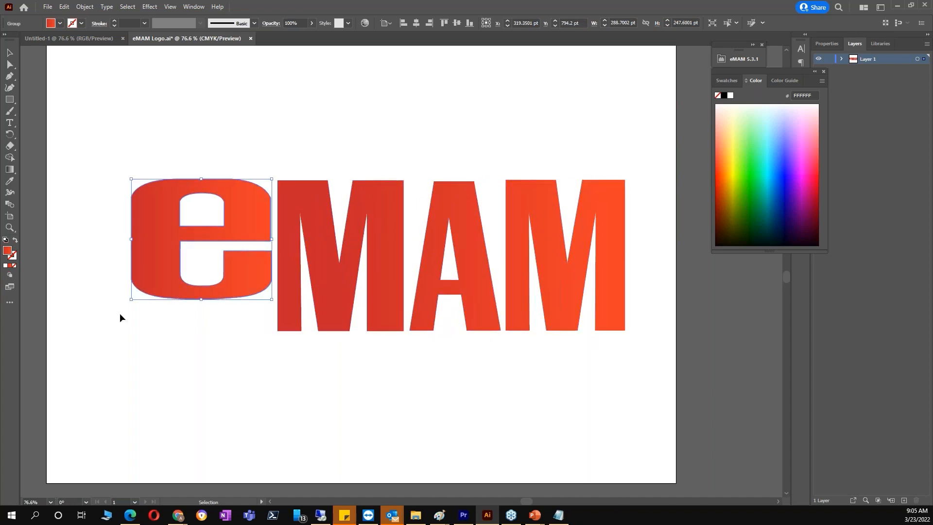
left_click_drag(132, 299, 85, 332)
left_click(216, 391)
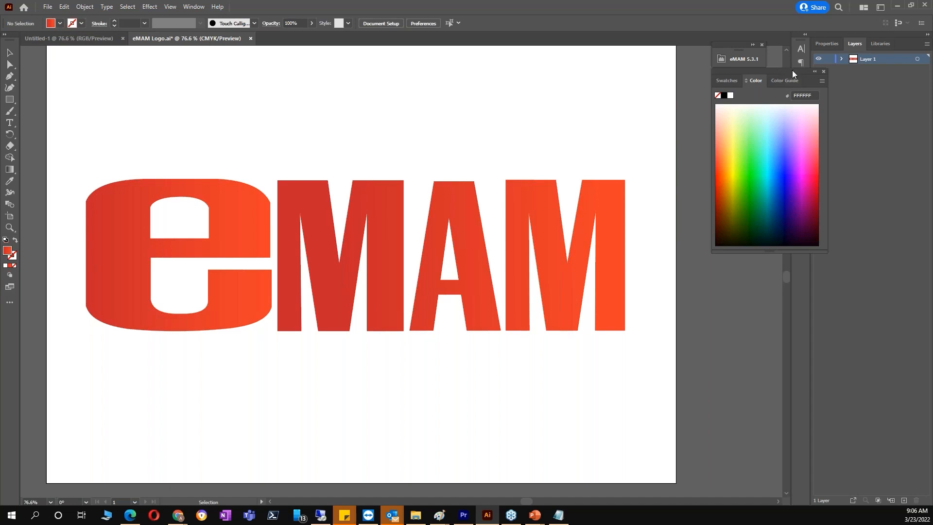
Expand the eMAM panel and detach it into a floating window
left_click(756, 48)
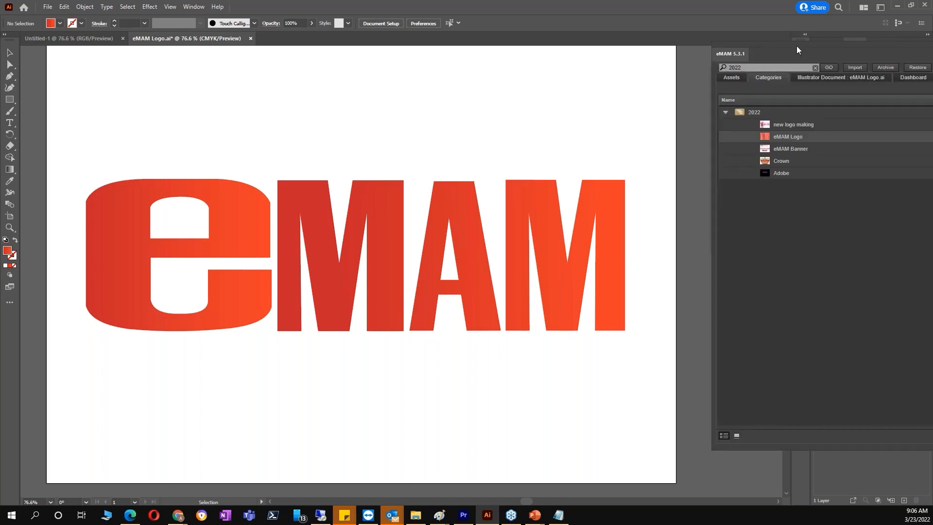
left_click(797, 46)
left_click(753, 50)
left_click_drag(762, 45, 579, 59)
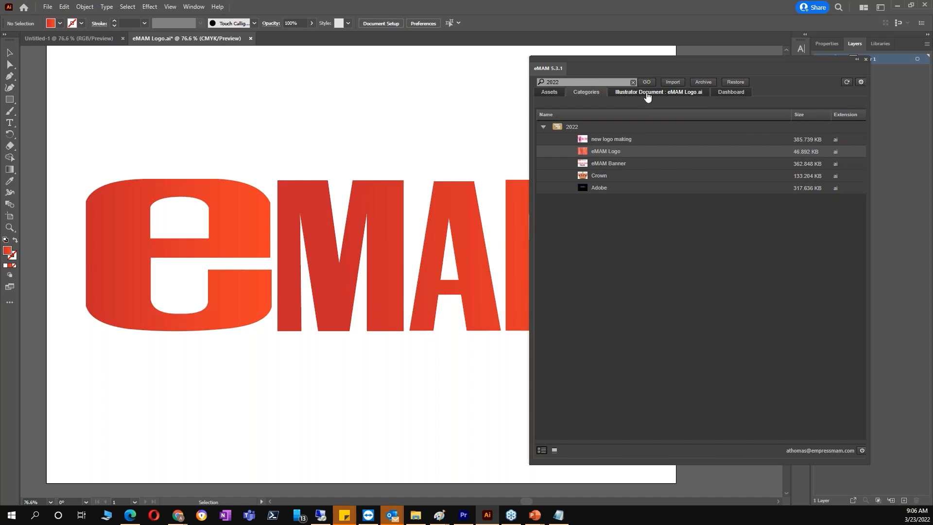
Export the edited logo to eMAM, confirming upload as a new version
left_click(688, 97)
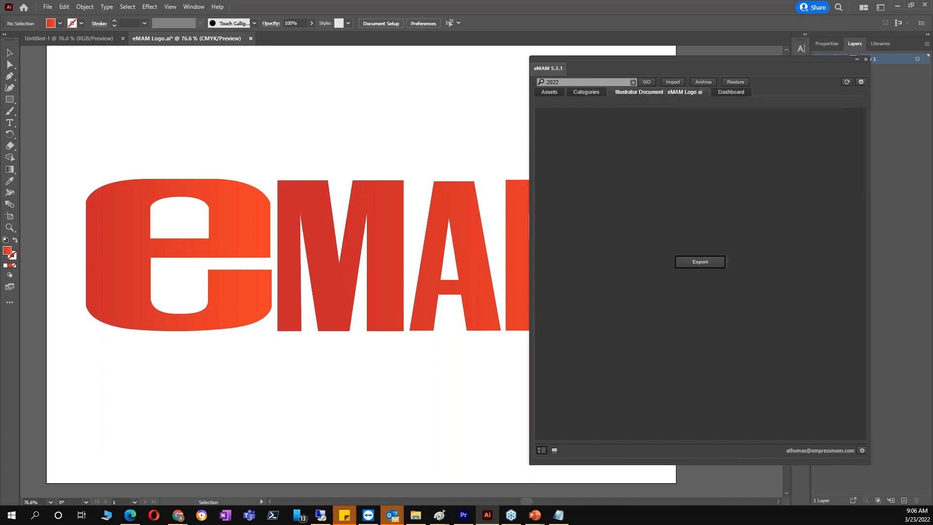
left_click(705, 266)
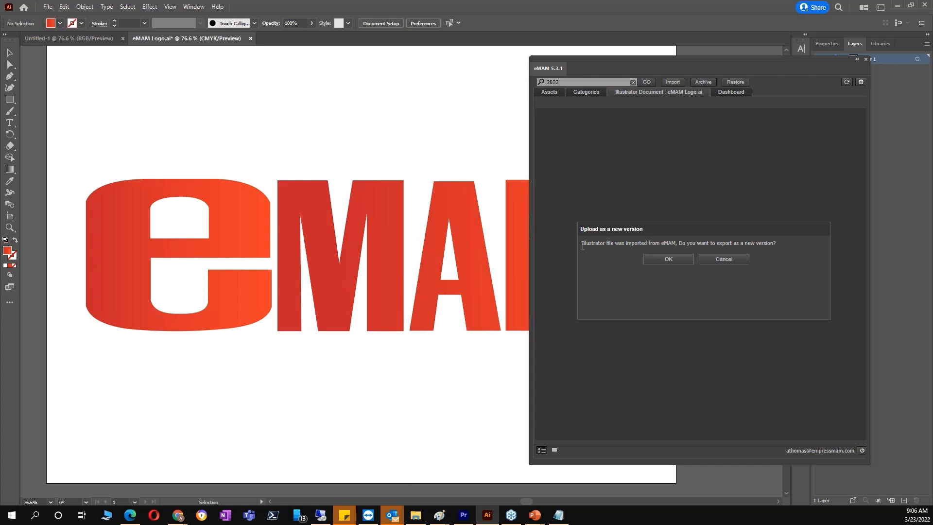
left_click_drag(583, 245, 783, 245)
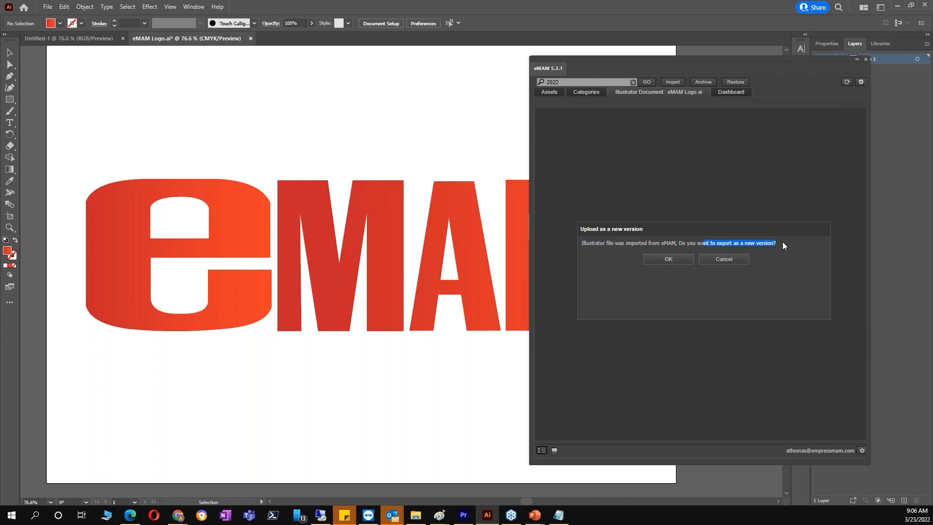
left_click(683, 263)
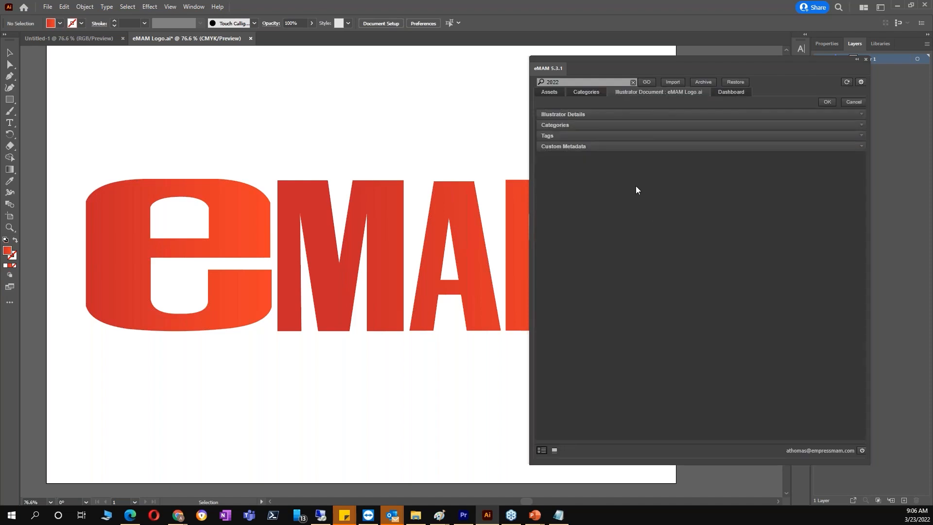
Enter description 'New version' and the author's name, then review Categories, Tags and Custom Metadata
left_click(603, 114)
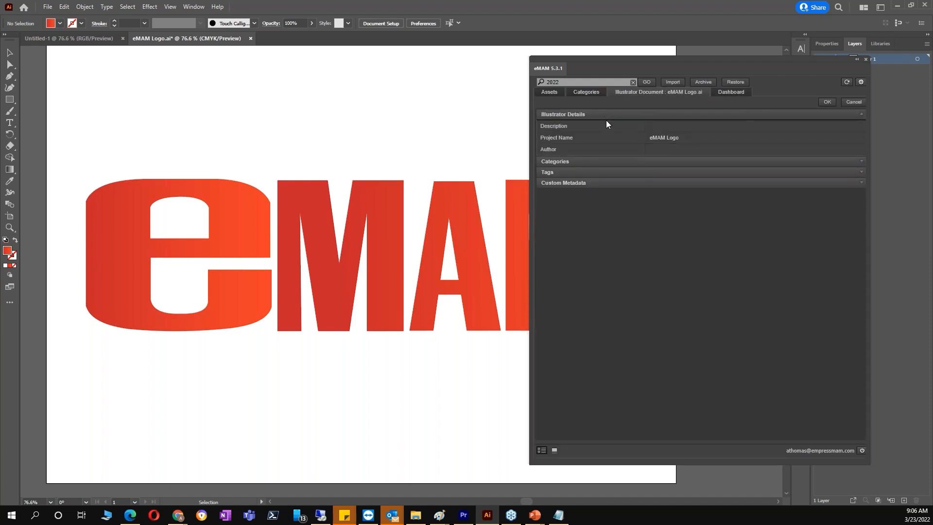
type("New version ")
type("NJ")
type("Anoop TY")
type("homas")
key("BackSpace")
left_click(643, 162)
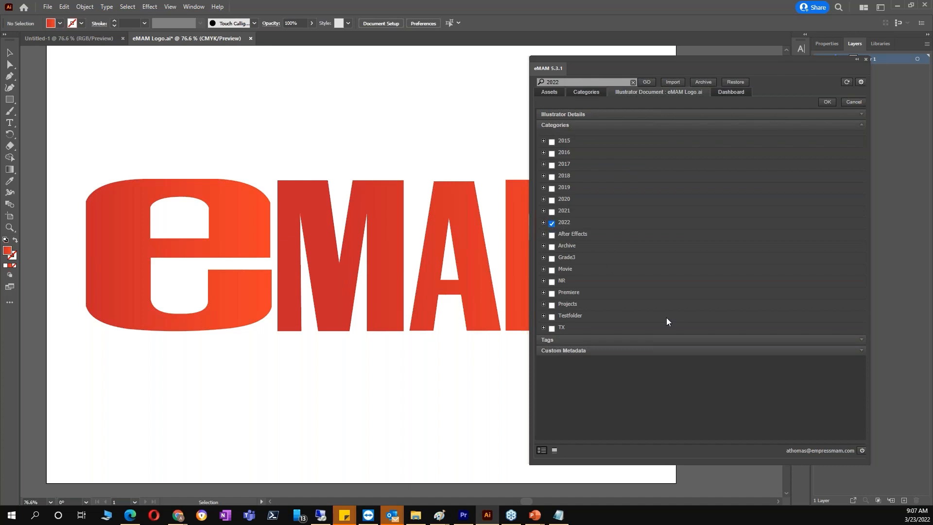
left_click(587, 340)
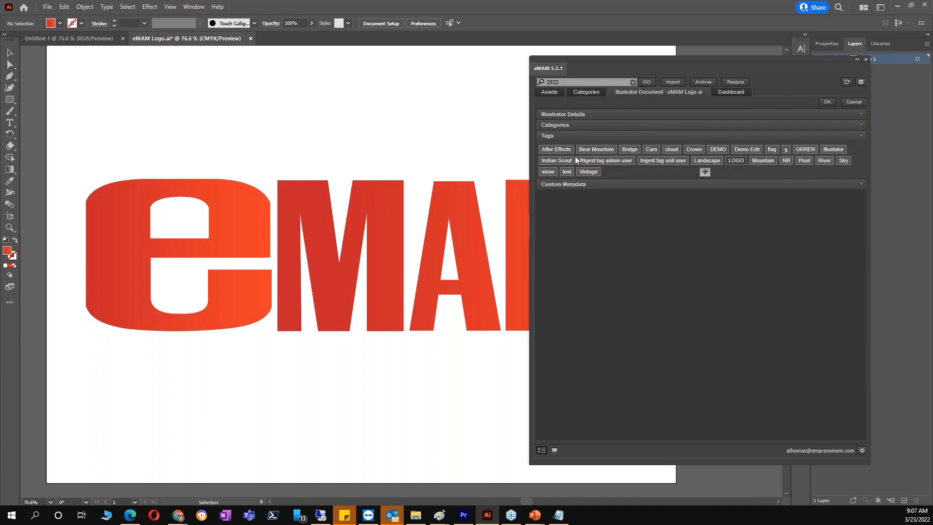
left_click(588, 183)
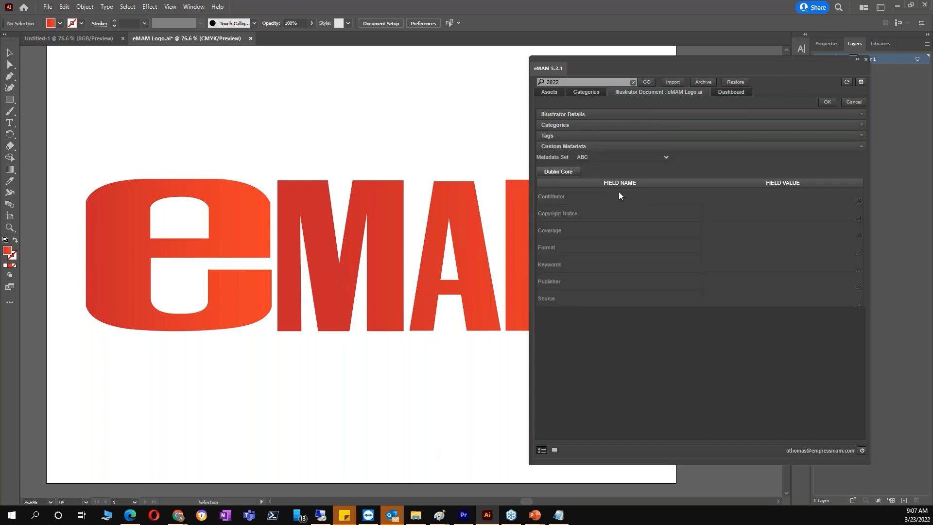
Switch the metadata set from Production to Asset Details to show the Dublin Core fields
left_click(630, 161)
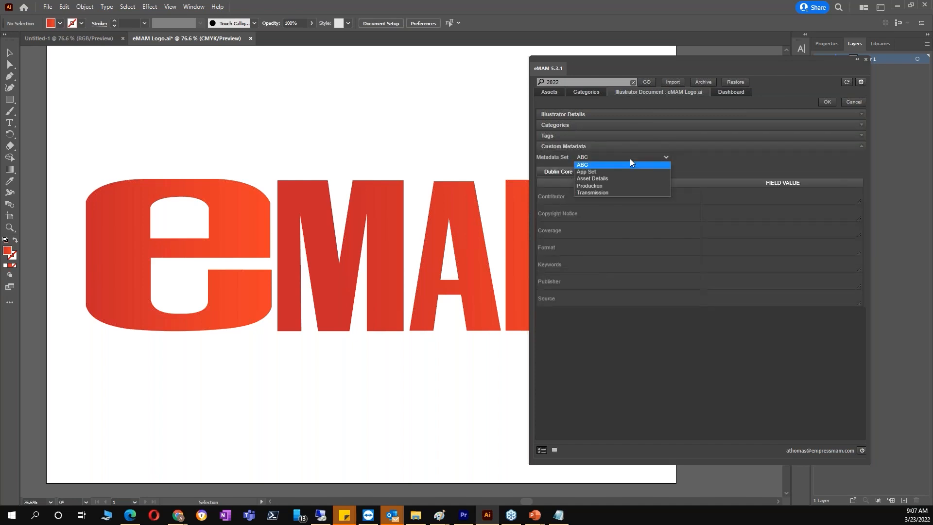
left_click(628, 186)
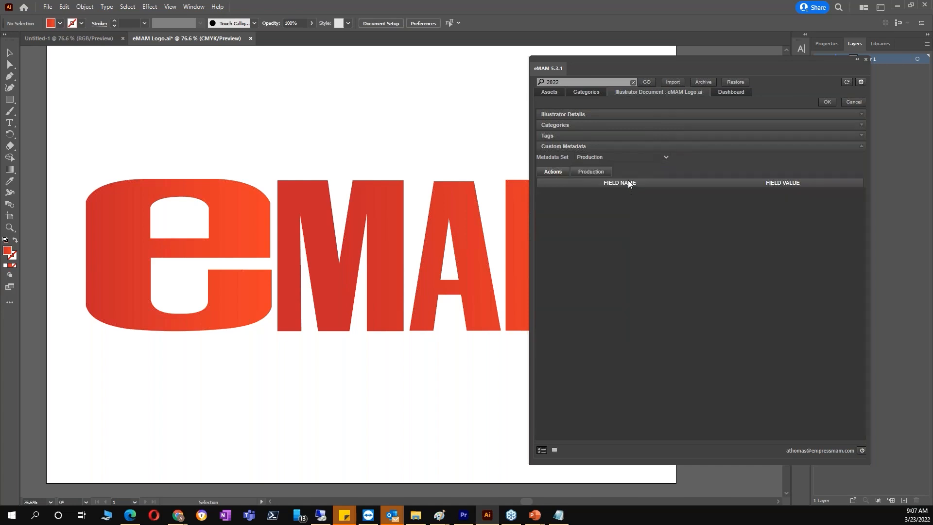
left_click(598, 174)
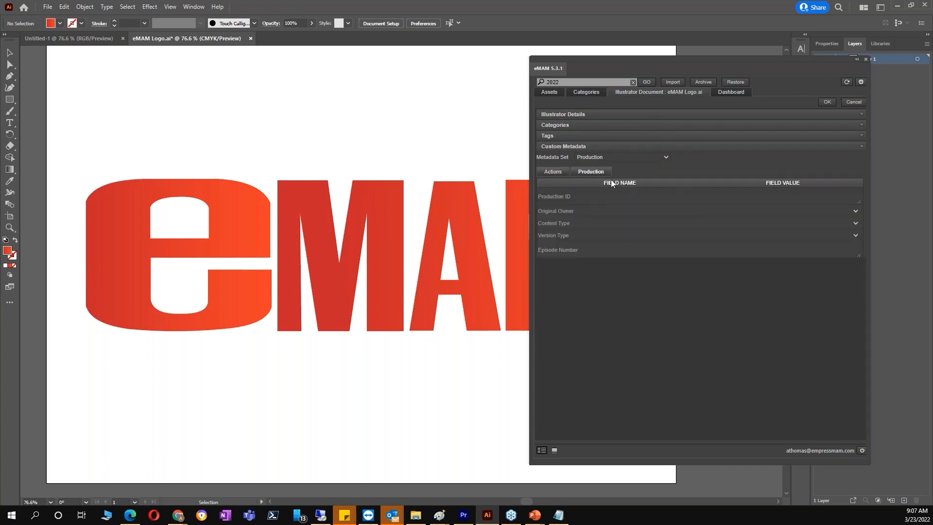
left_click(617, 156)
left_click(576, 181)
left_click(594, 172)
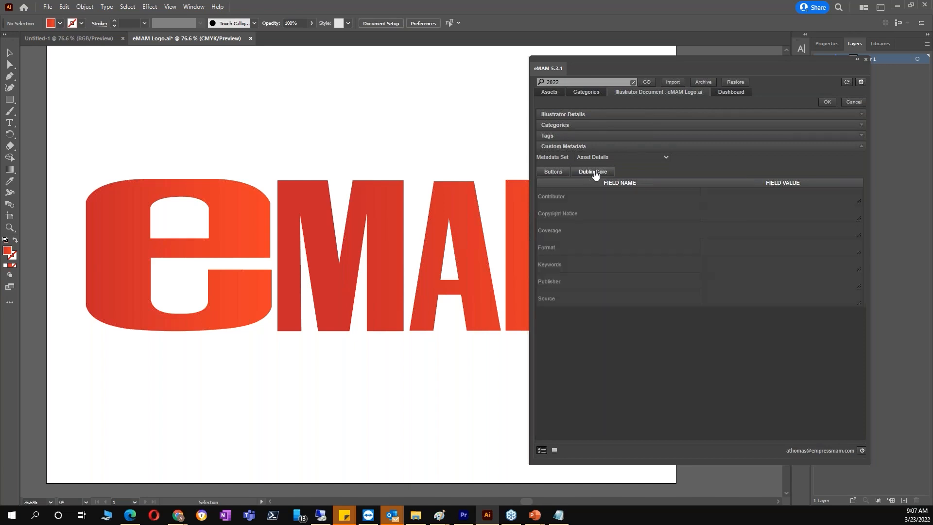
Fill in Contributor with the author's name, Format 'Vector', Keywords 'Logo, eMAM' and Publisher 'eMAM, Inc'
left_click(732, 195)
type("Anoop Thomas")
left_click(734, 215)
left_click(733, 248)
type("Vector")
key("Tab")
type("Logo, eMAM")
key("Tab")
type("EMMA, I")
key("BackSpace")
type("AM, Inc")
Confirm the metadata to export the new version and dismiss the success message
left_click(828, 103)
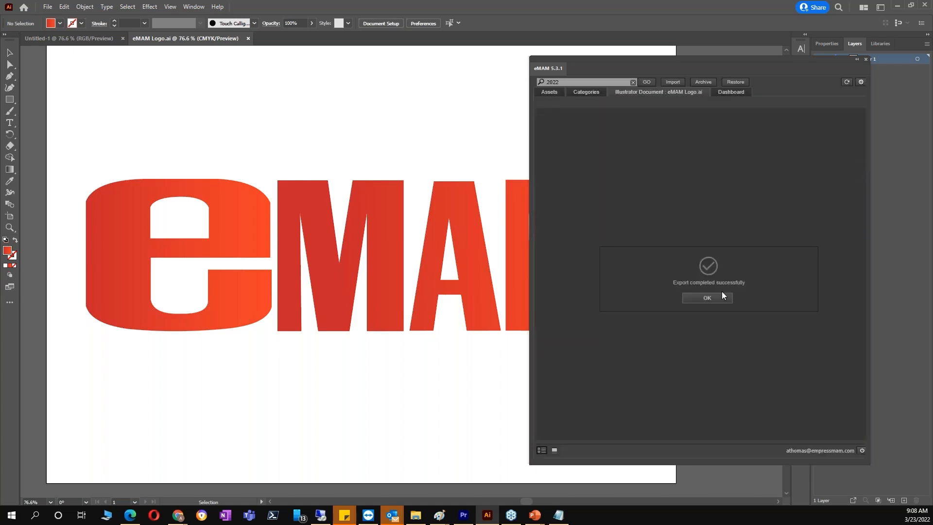
left_click(722, 296)
left_click(744, 96)
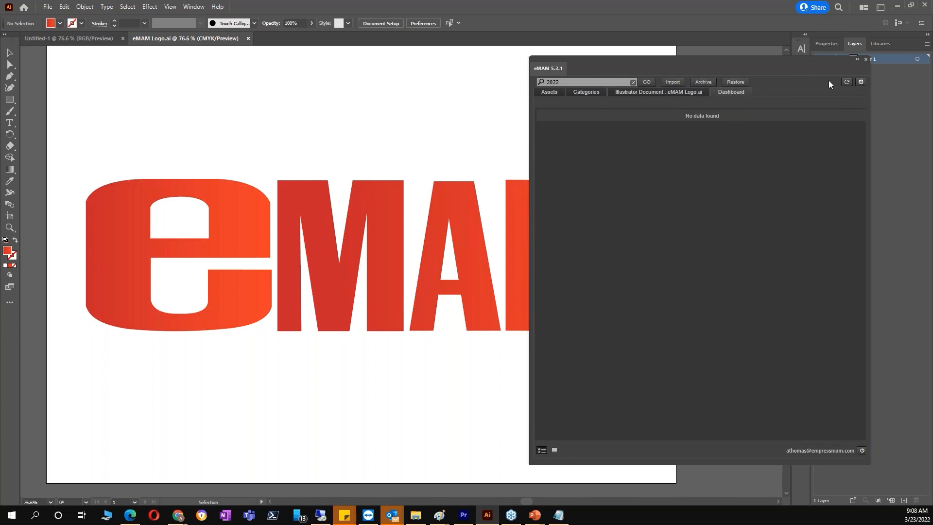
Refresh the eMAM panel to show category folders, then reload the asset grid in eMAM Director
left_click(847, 81)
left_click(726, 94)
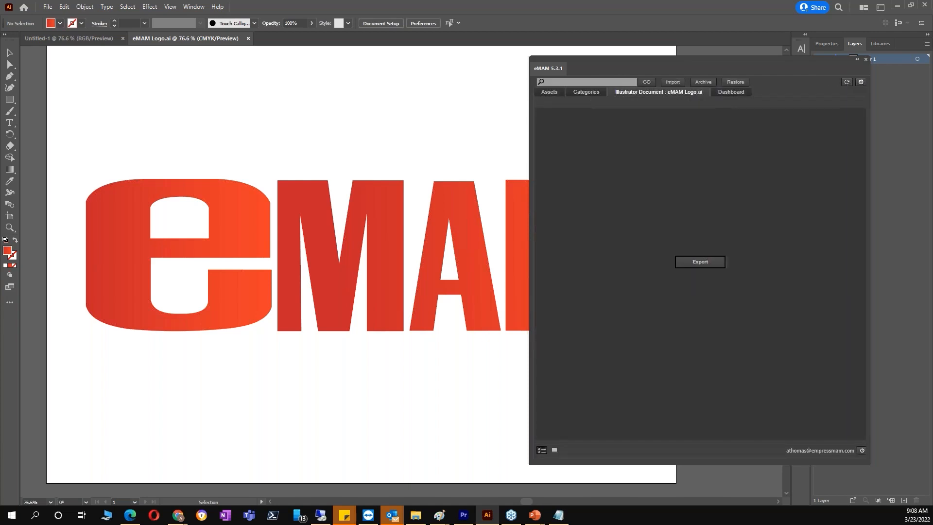
left_click(582, 94)
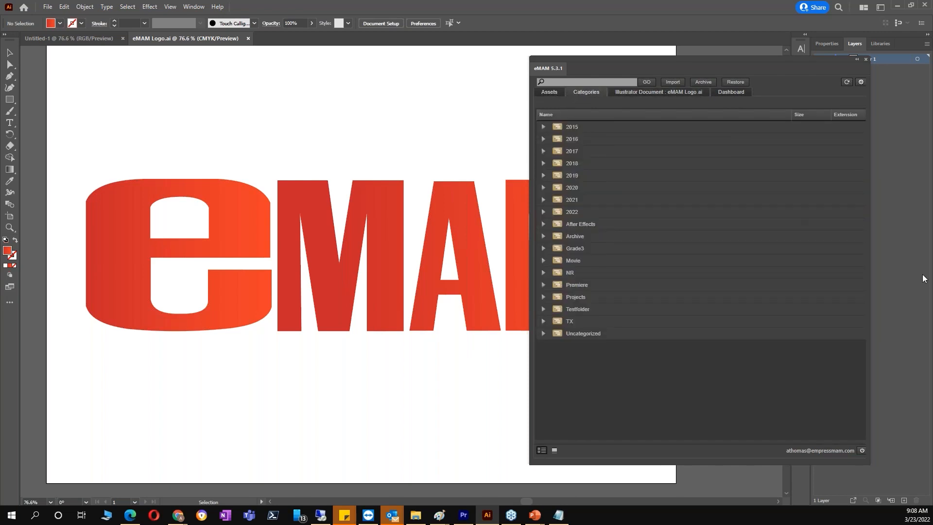
key("alt+Tab")
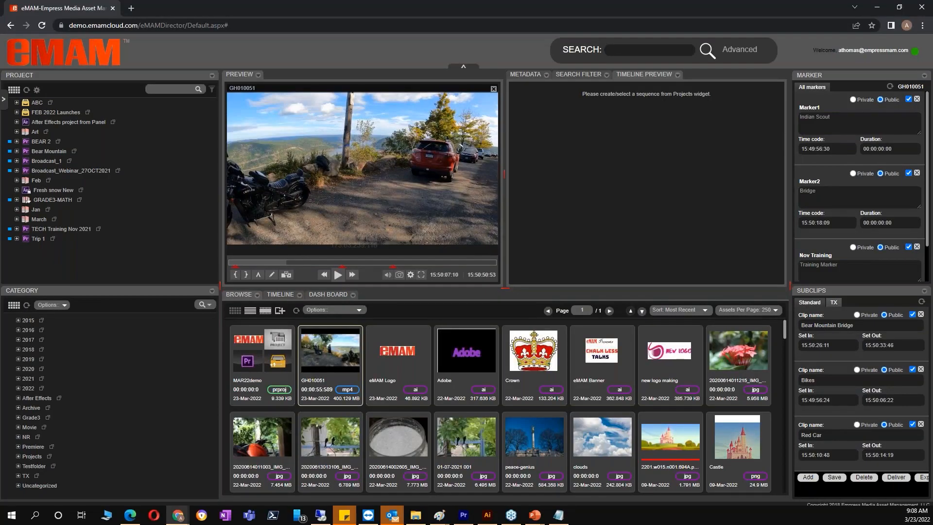
left_click(296, 310)
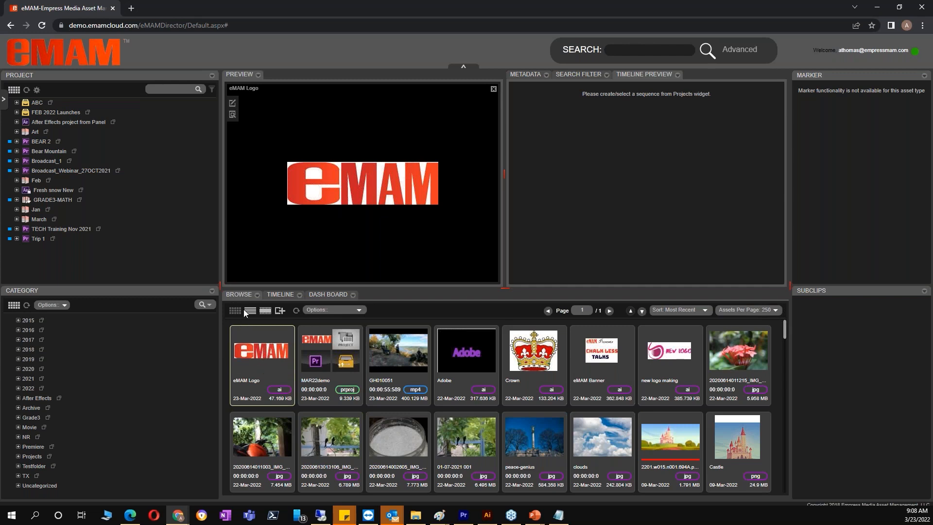
Open the asset tools drawer beside the eMAM Logo asset in eMAM Director
left_click(4, 100)
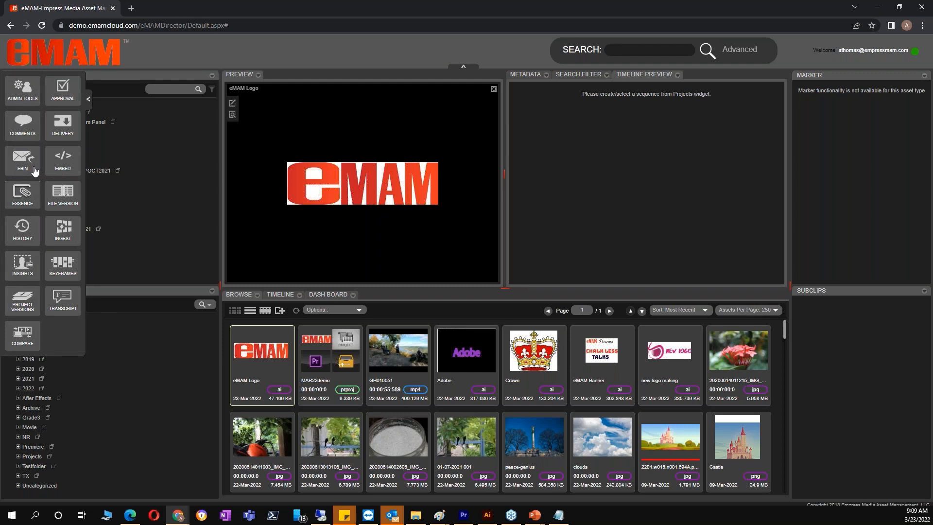
Make version 2911 the face version of eMAM Logo, refresh the grid, and return to Illustrator
left_click_drag(70, 195, 714, 87)
scroll(578, 165, "down", 1)
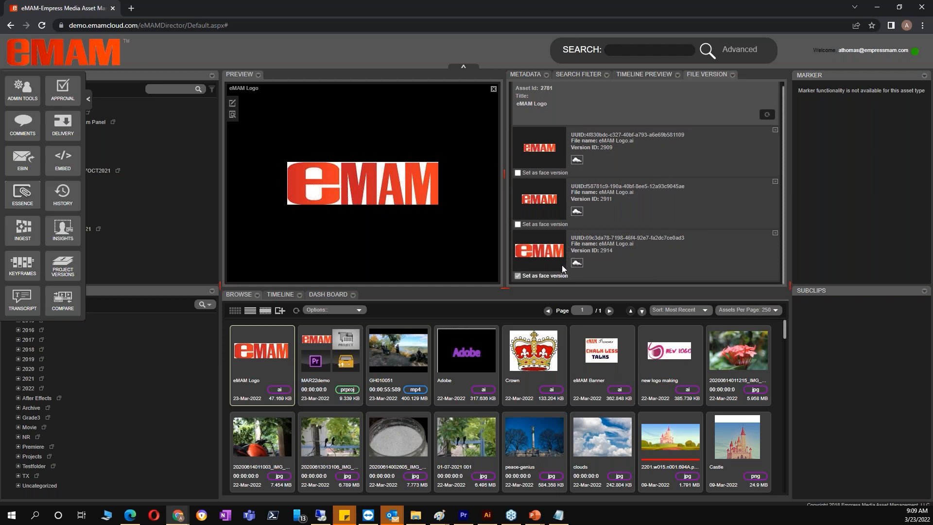
left_click(517, 224)
left_click(771, 116)
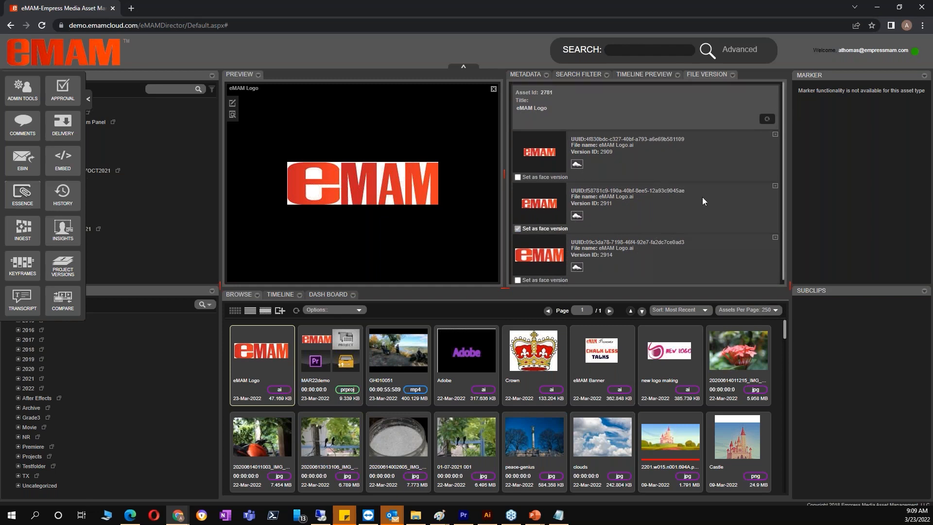
left_click(296, 310)
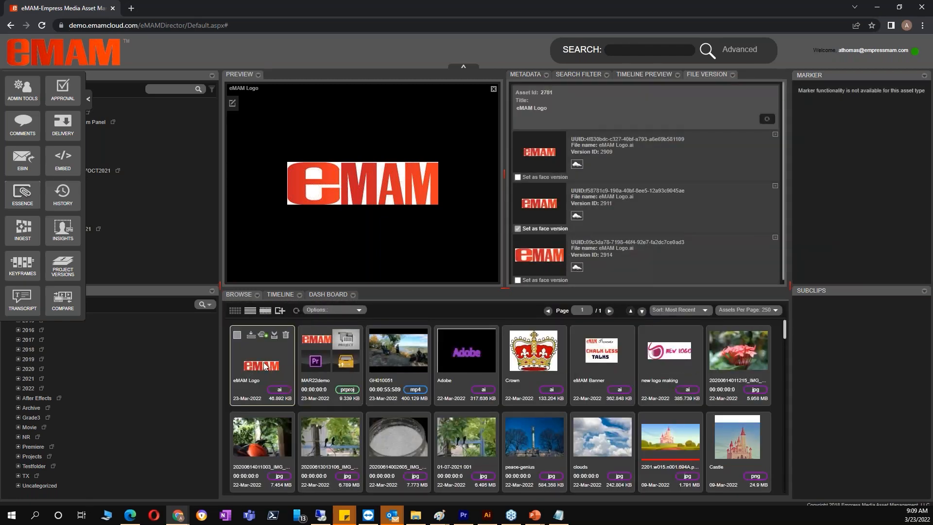
left_click(265, 363)
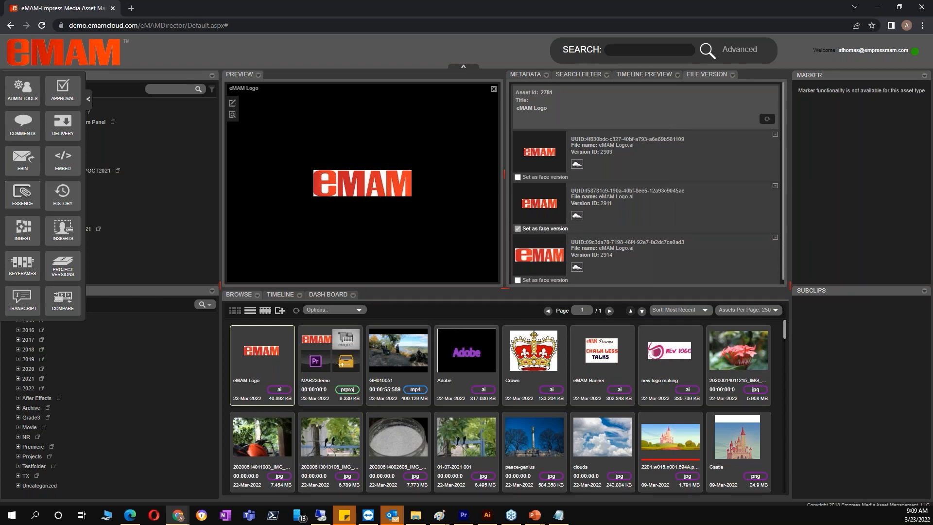
key("alt+Tab")
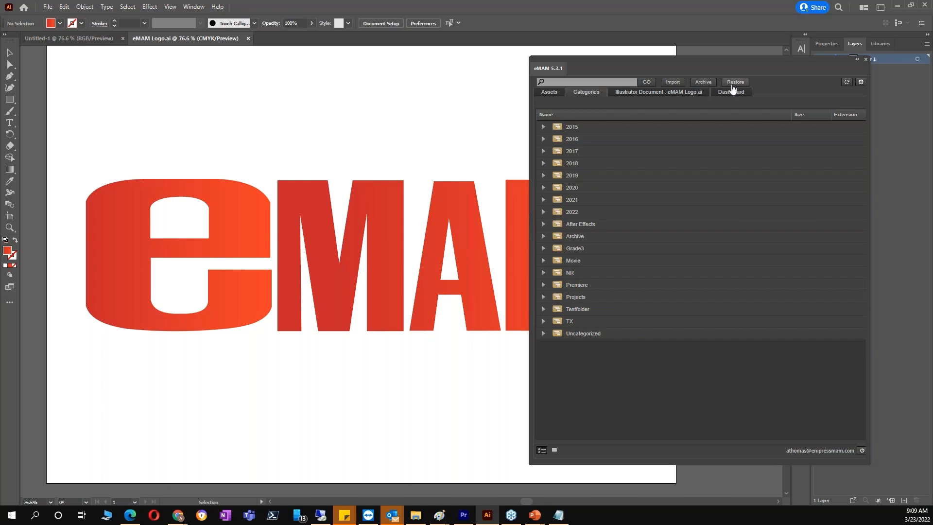
Cancel the eMAM storage settings unchanged and return to eMAM Director with the Tools list collapsed
left_click(861, 81)
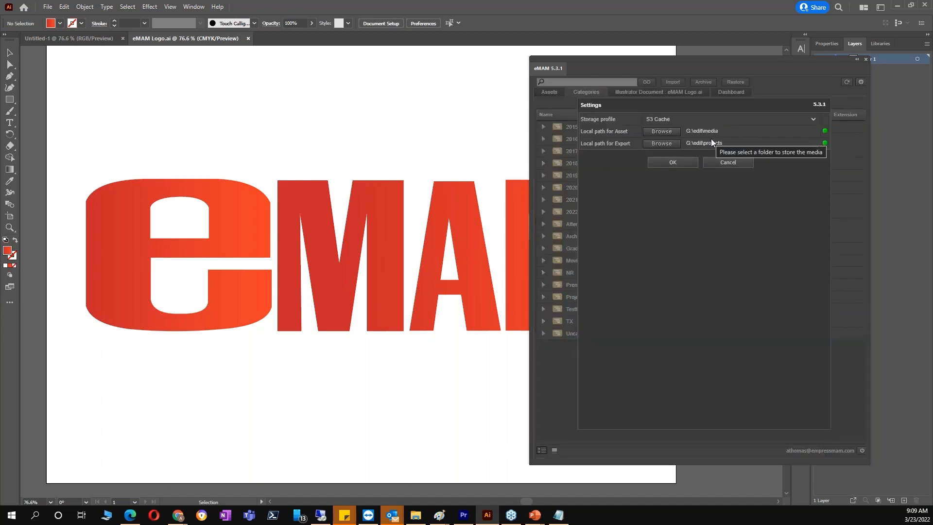
left_click(733, 165)
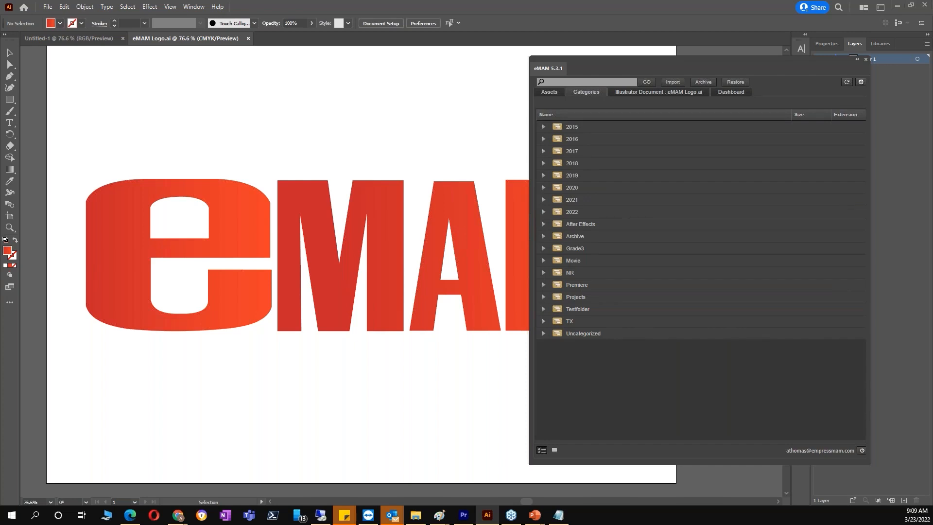
key("alt+Tab")
left_click(87, 98)
mouse_move(275, 347)
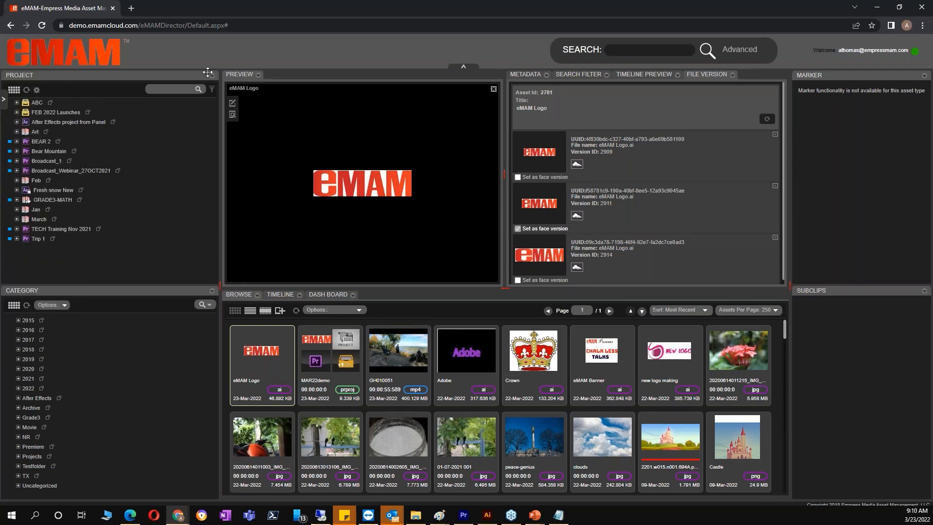
Start a new project 23MARDEMO with description 'Illustrator demo' and public tag Illustrator
left_click(213, 76)
left_click(204, 98)
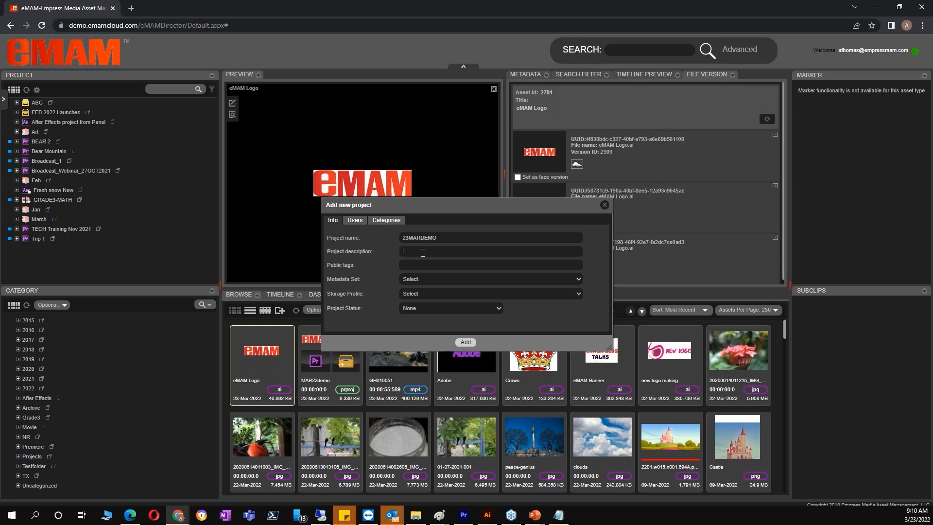
type("ustrator demo")
left_click(420, 267)
type("Illustrat")
Give the project the Project Set metadata set and S3 Cache storage, then create it
left_click(419, 280)
left_click(418, 295)
left_click(423, 294)
left_click(428, 308)
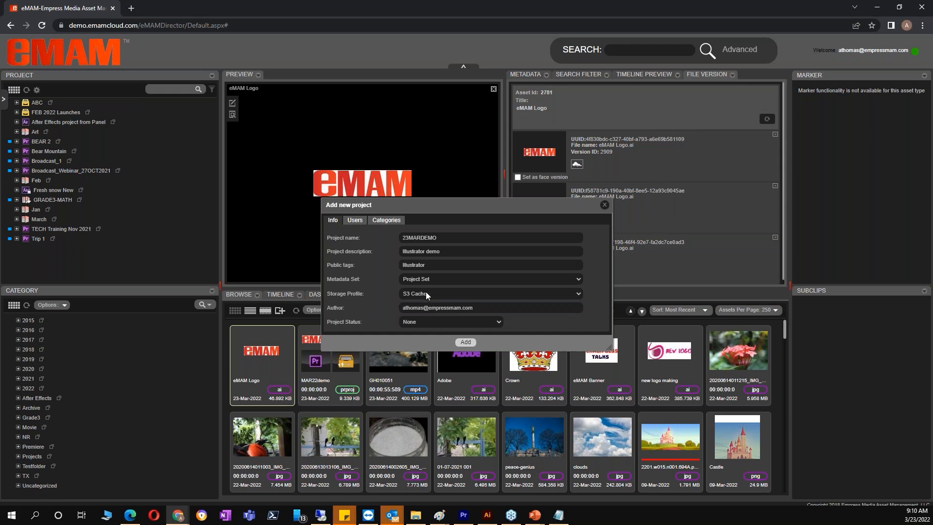
left_click(356, 220)
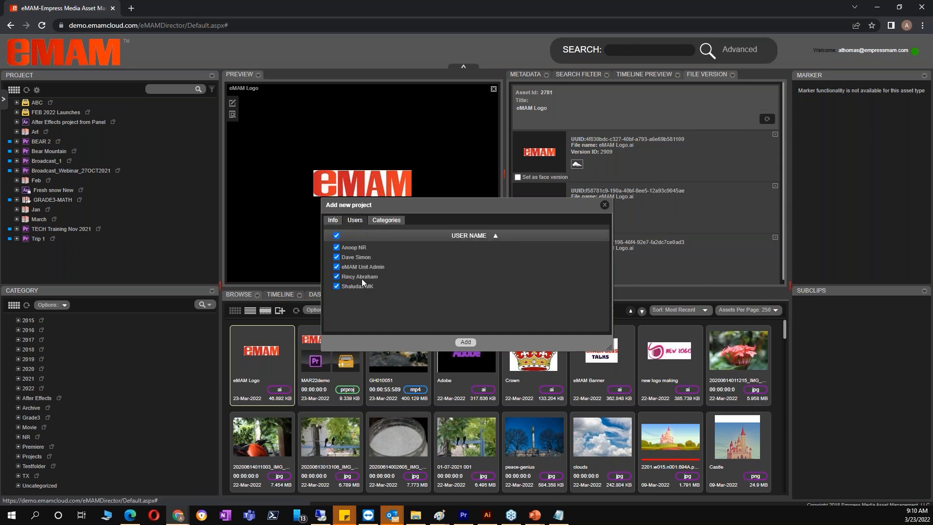
left_click(387, 220)
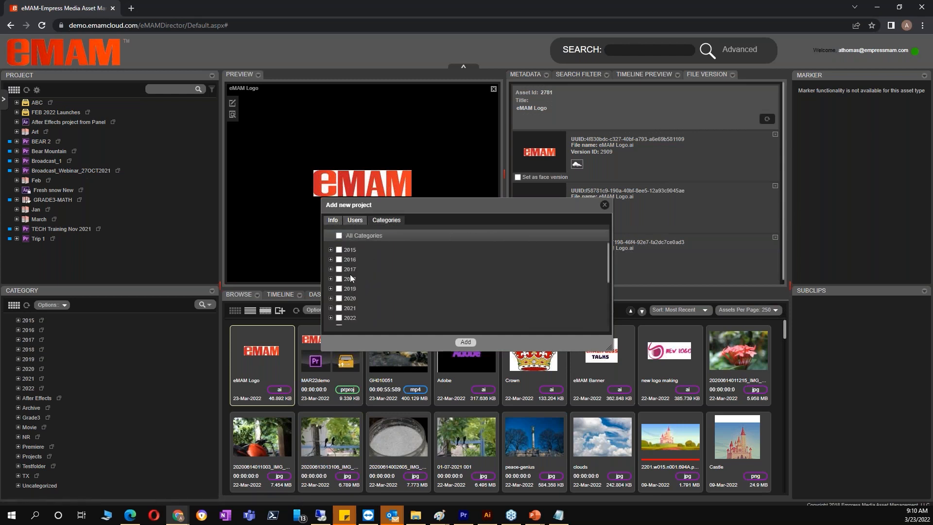
left_click(338, 221)
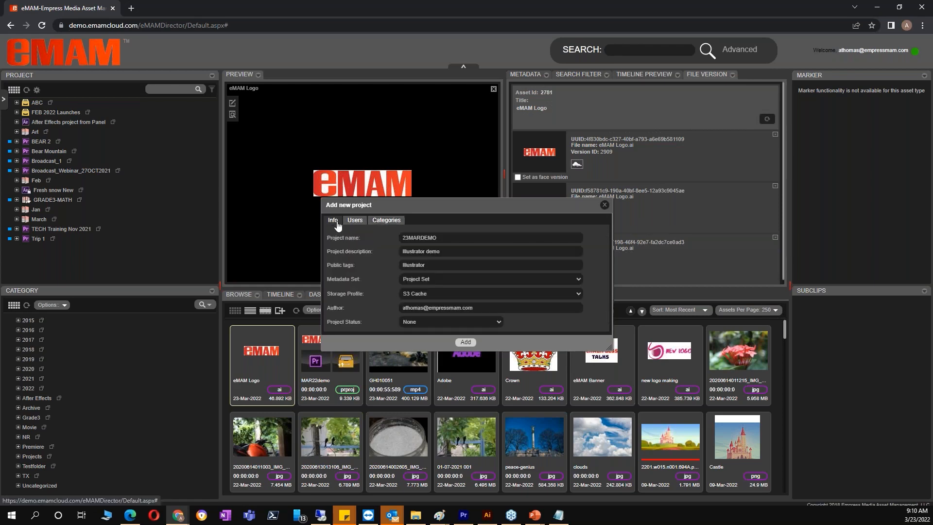
left_click(462, 342)
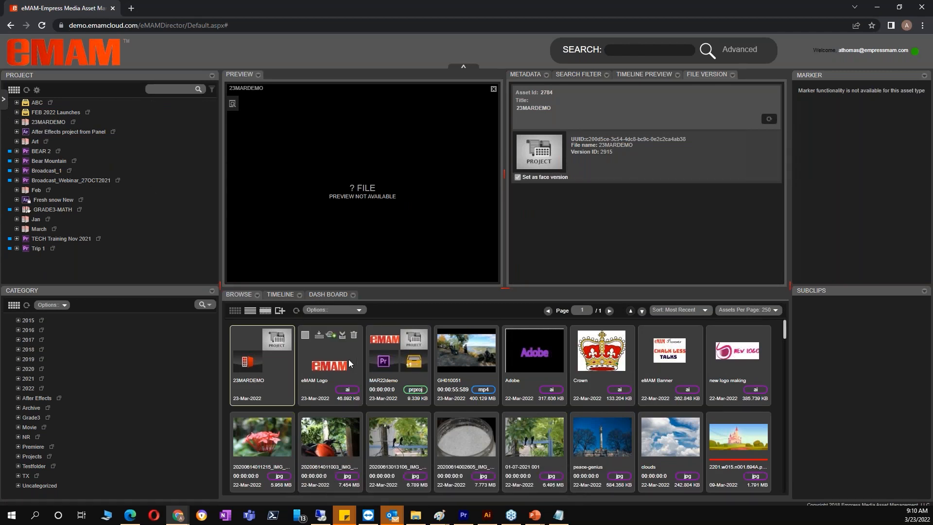
Drag the eMAM Logo and GH010051 assets onto 23MARDEMO, then switch to Premiere Pro
left_click_drag(341, 370, 51, 125)
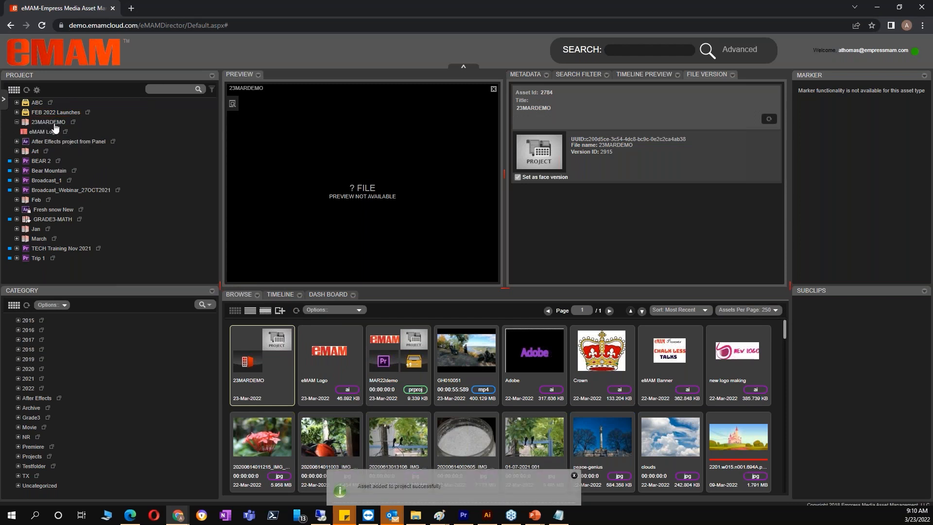
left_click_drag(480, 370, 49, 123)
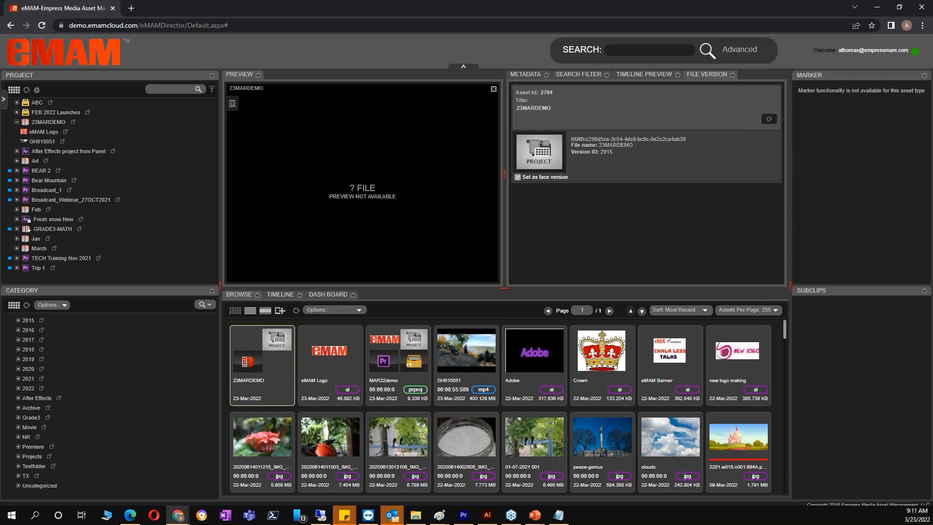
key("alt+Tab")
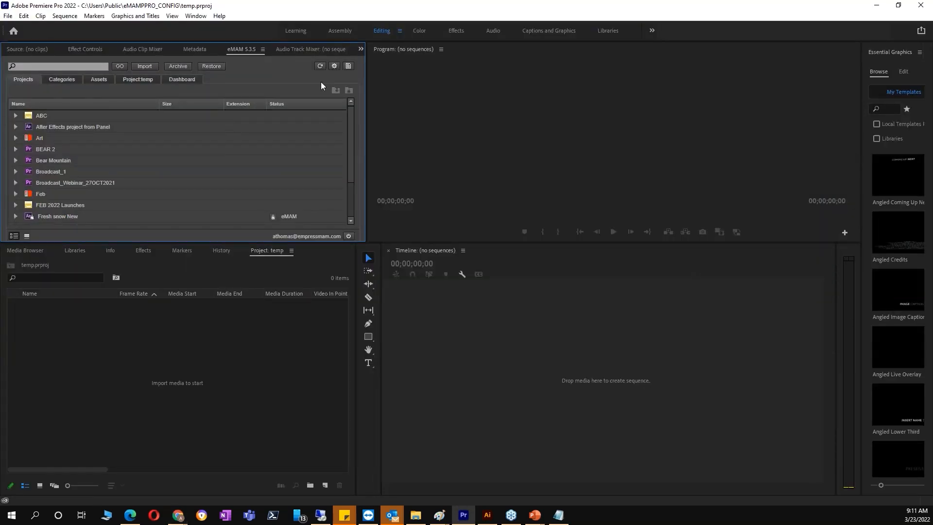
Refresh the eMAM panel and import 23MARDEMO with assets linked to Original Media
left_click(320, 66)
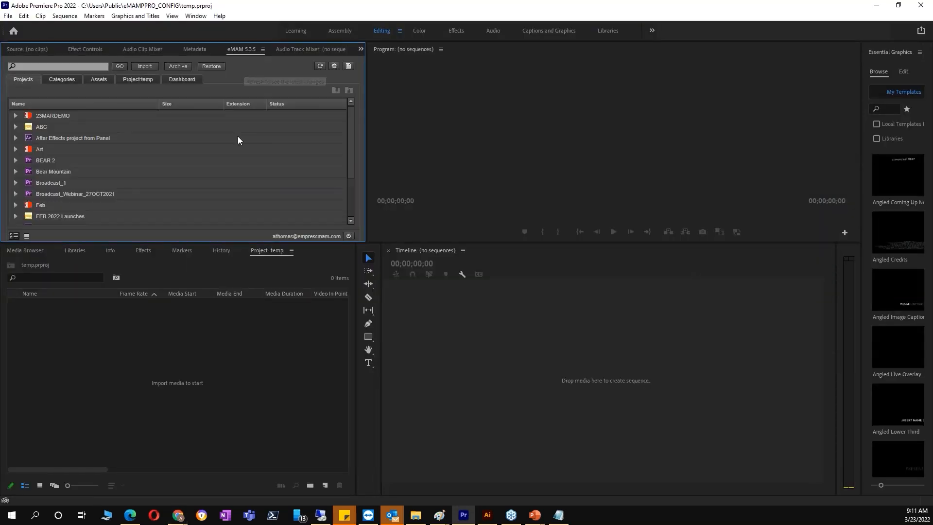
left_click(34, 117)
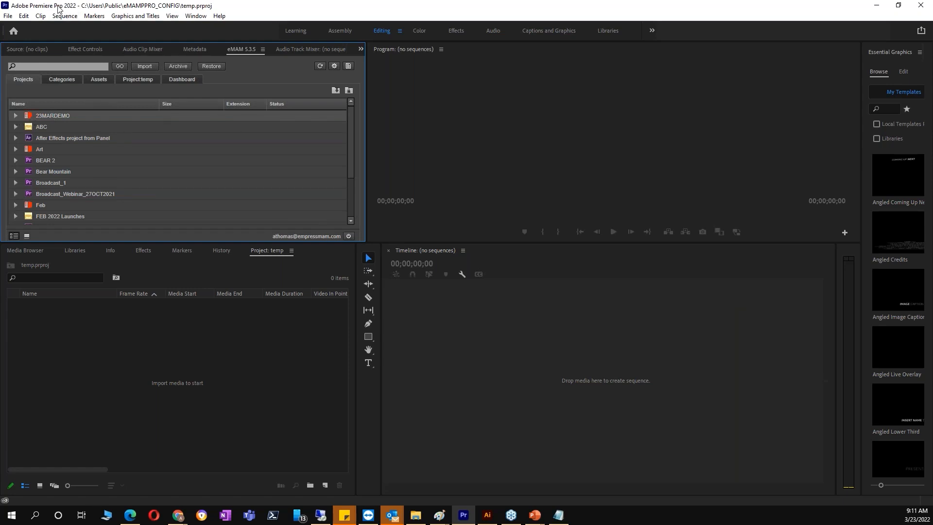
left_click(16, 117)
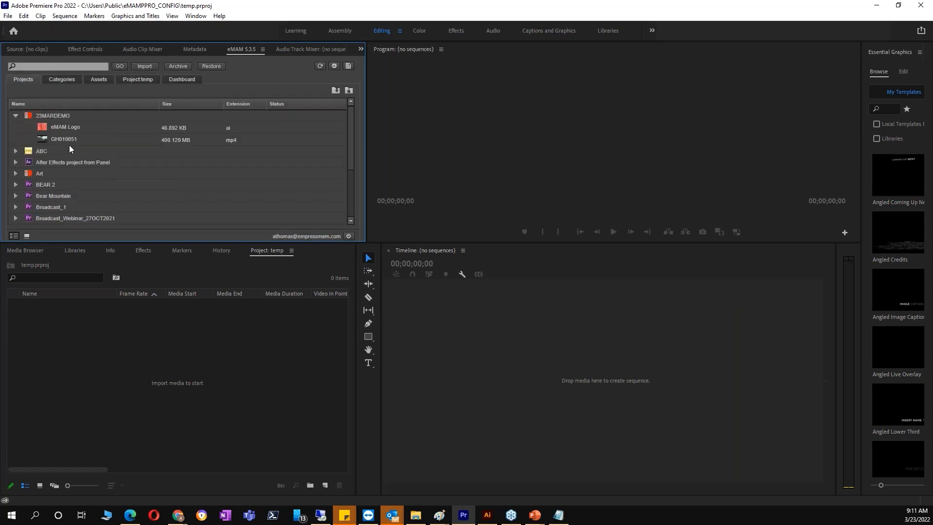
left_click(62, 116)
left_click(152, 70)
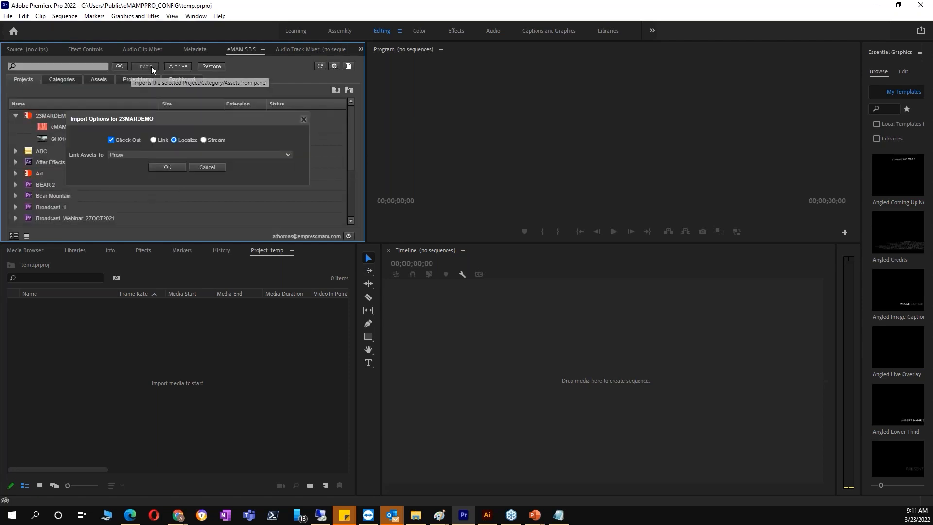
left_click(147, 155)
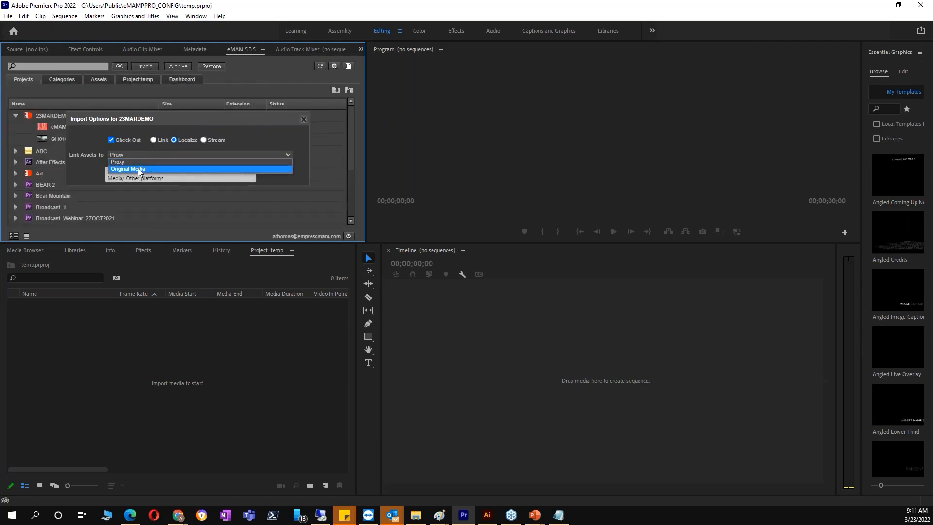
left_click(140, 169)
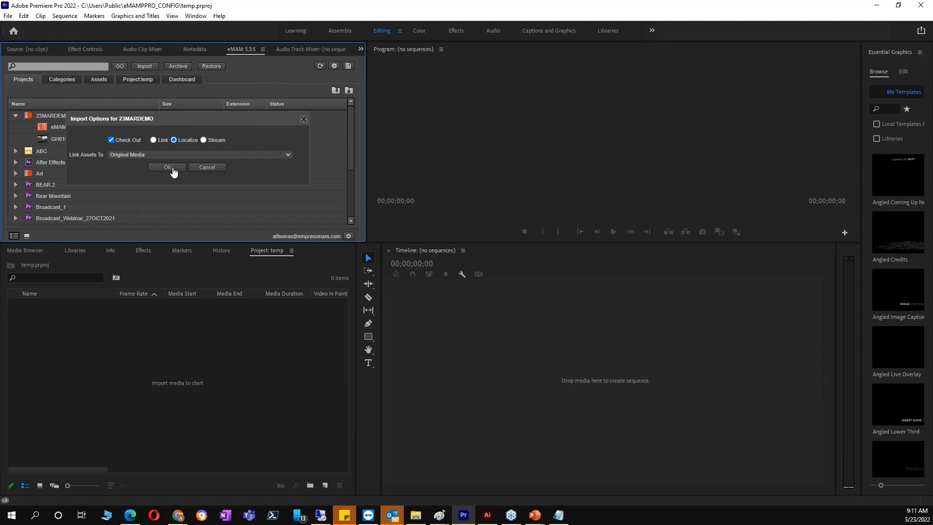
left_click(173, 172)
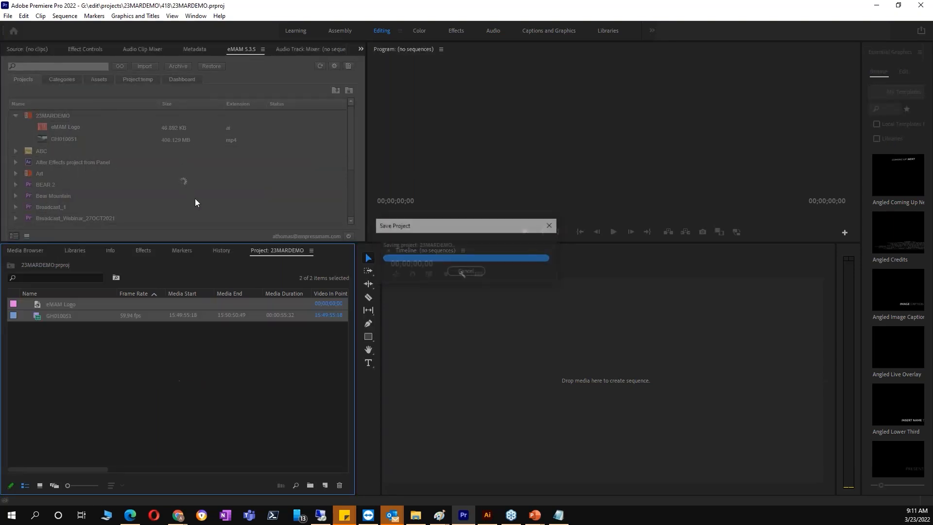
Load eMAM Logo into the Source monitor and check GH010051's clip details
left_click(60, 335)
double_click(36, 302)
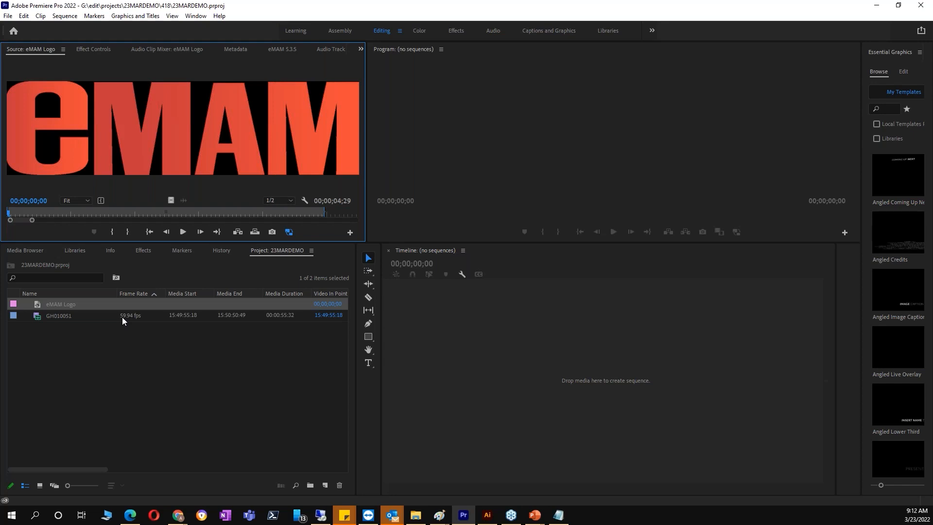
mouse_move(122, 321)
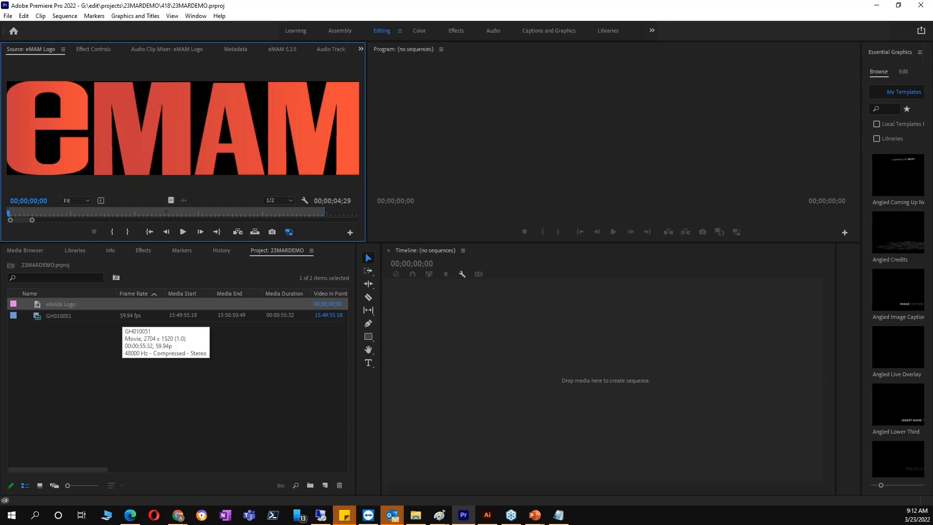